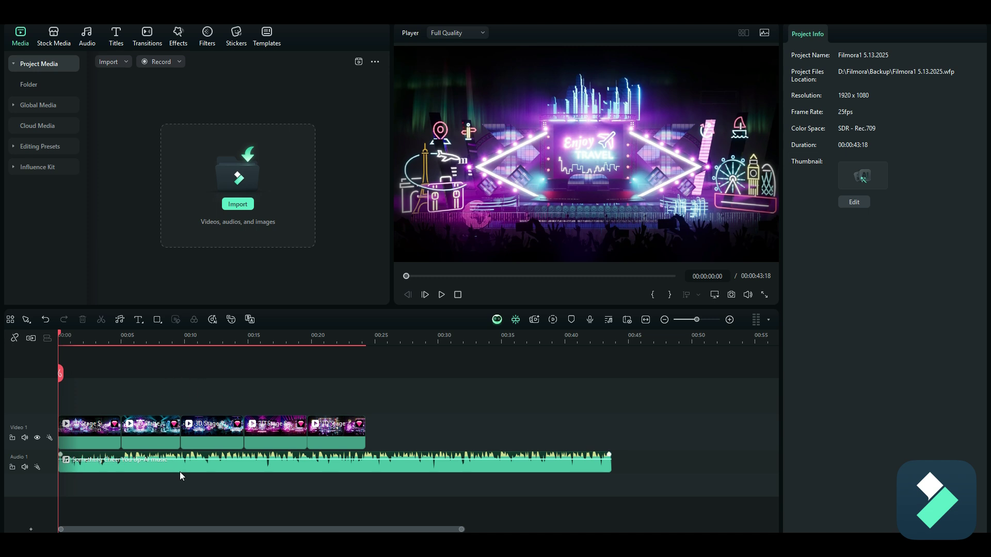
Select the four clips after the first one and shift them right to start near 00:00:14
scroll(187, 468, "up", 5)
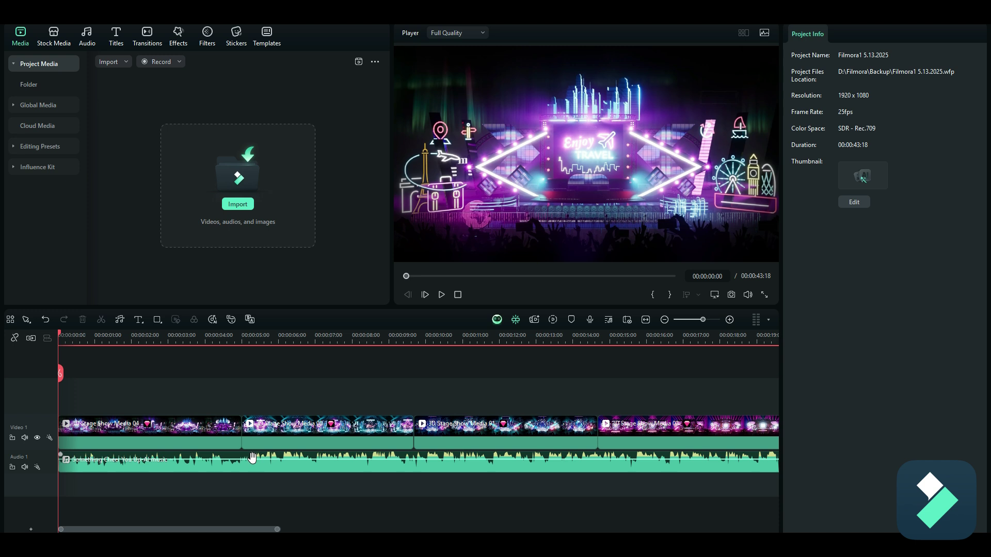
left_click_drag(298, 386, 673, 434)
scroll(620, 434, "down", 2)
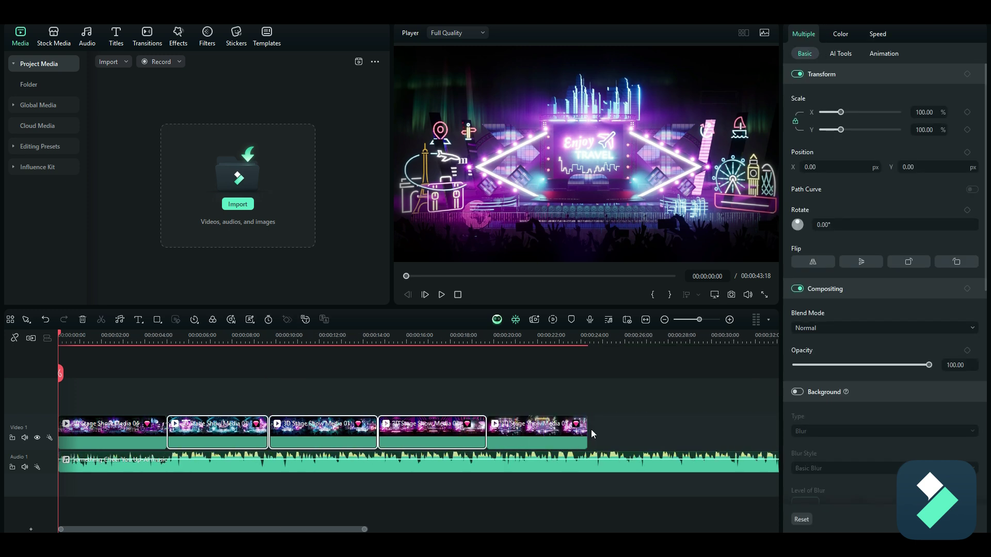
left_click_drag(223, 386, 562, 439)
left_click_drag(238, 431, 447, 432)
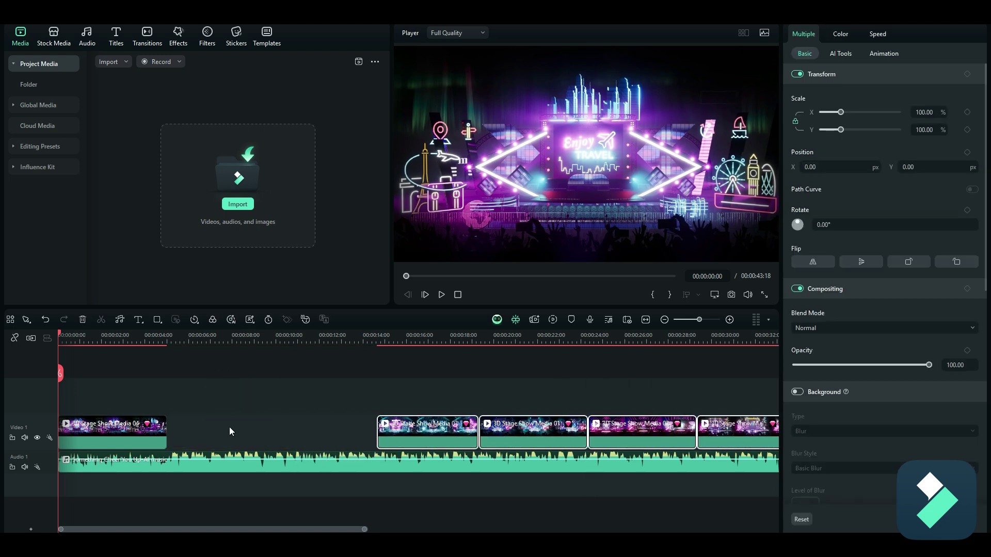
Stretch the first clip to 0.94x speed and snap 3D Stage Show Media 03 right after it
left_click(159, 439)
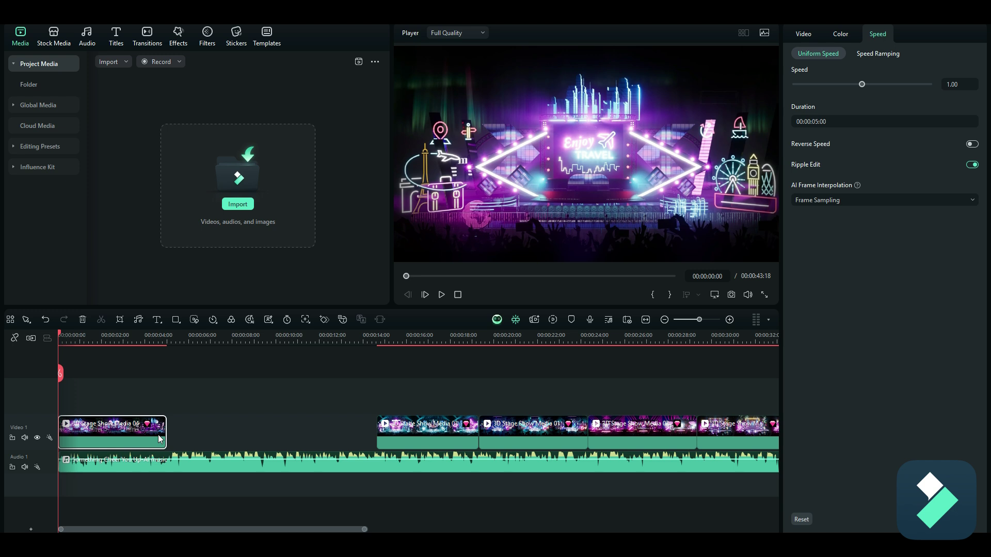
mouse_move(164, 431)
left_mouse_down()
mouse_move(229, 428)
mouse_move(131, 427)
mouse_move(159, 427)
left_mouse_up()
scroll(223, 463, "up", 3)
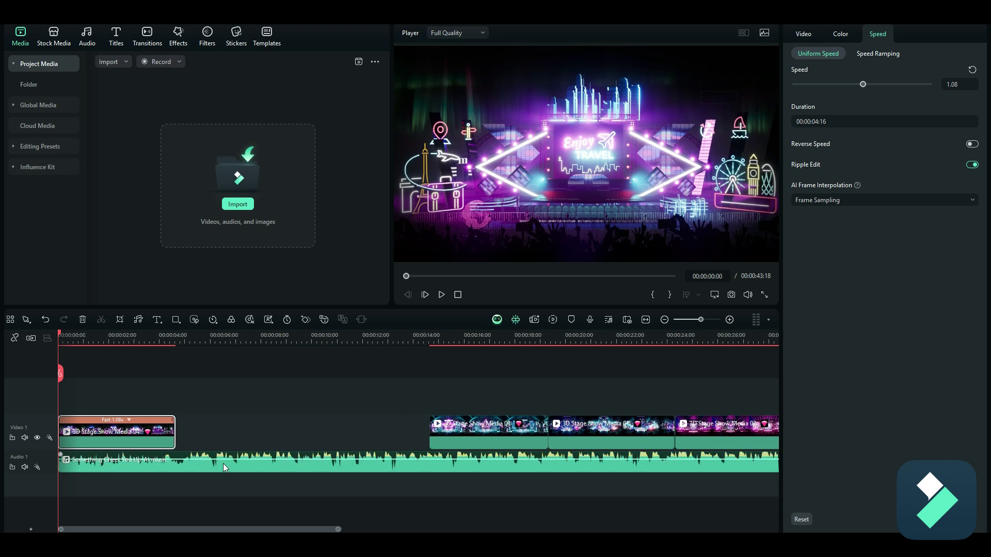
scroll(289, 475, "up", 1)
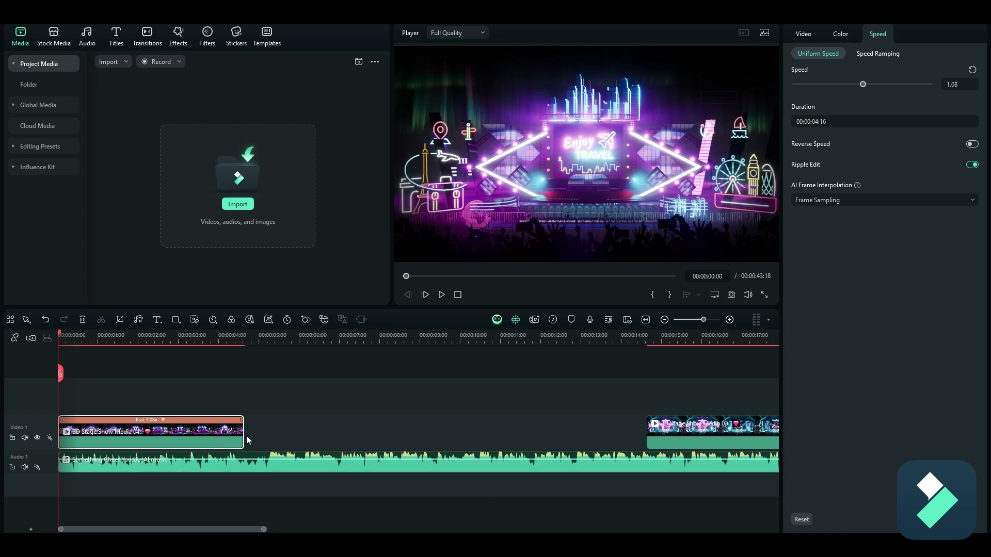
left_click_drag(244, 434, 271, 434)
left_click_drag(683, 436, 309, 436)
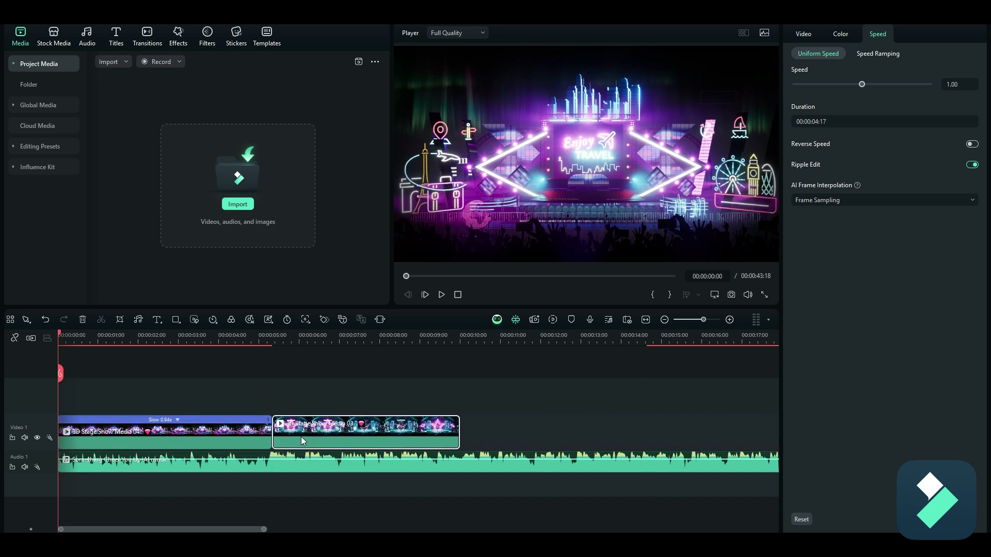
left_click(239, 339)
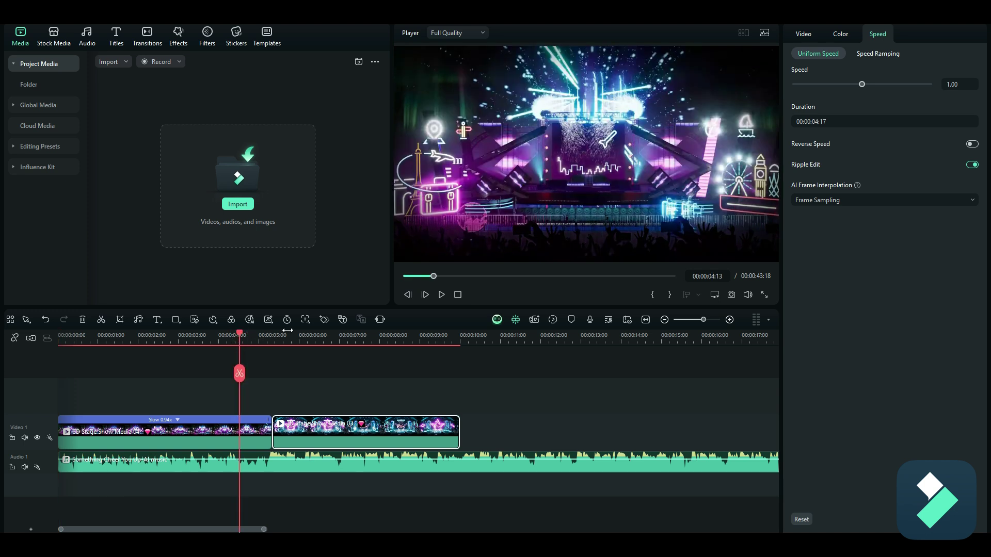
left_click(440, 294)
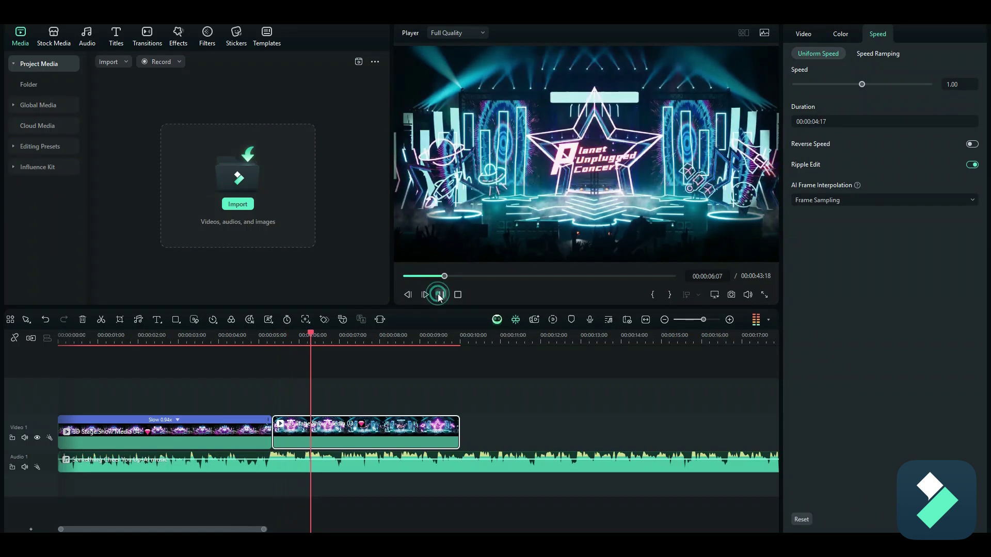
left_click(440, 295)
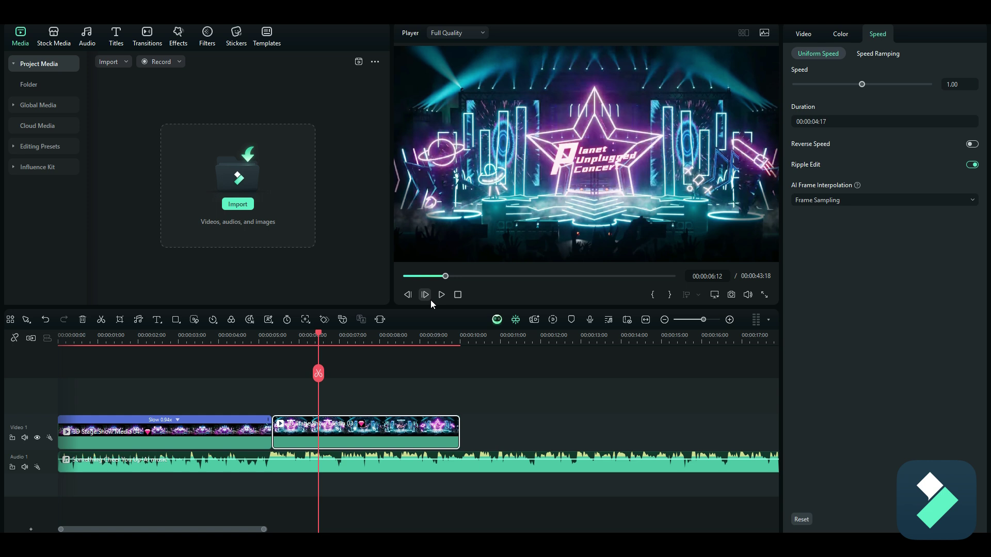
left_click_drag(234, 529, 272, 530)
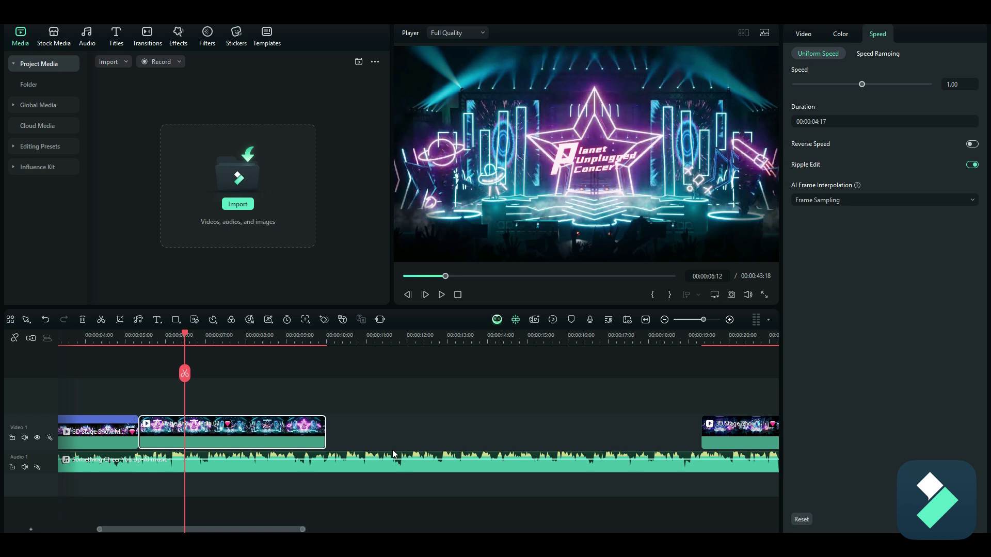
Slow the second clip to 0.72x and snap the next clip against its end
left_click(318, 437)
left_click_drag(323, 432, 400, 434)
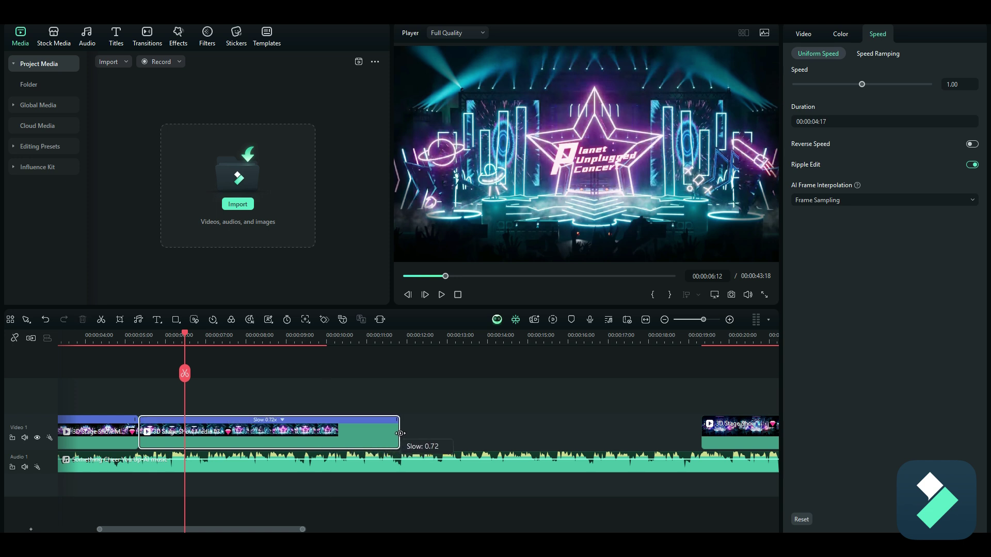
left_click_drag(722, 428, 421, 428)
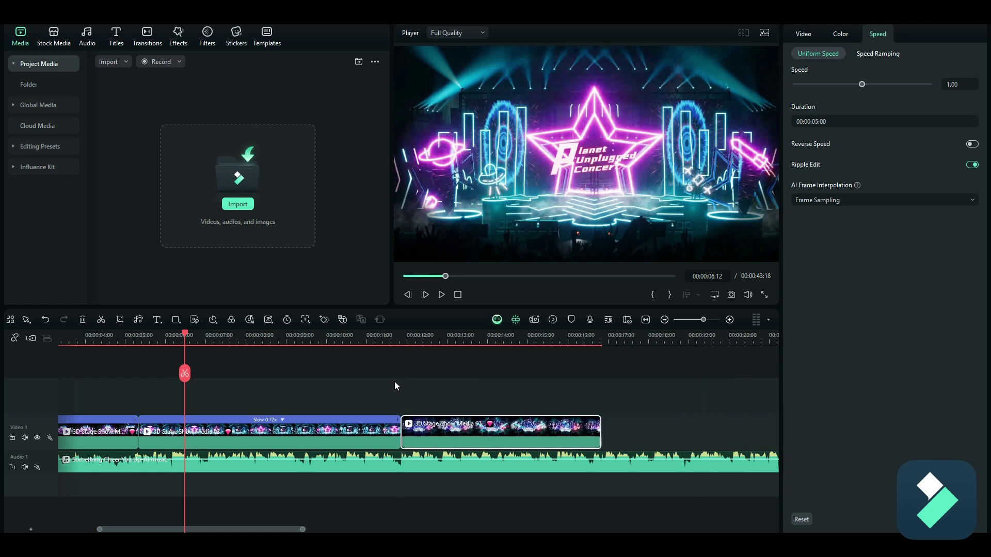
Play back the cut between the second and third clips from about 11 seconds, twice
left_click(373, 339)
left_click(442, 295)
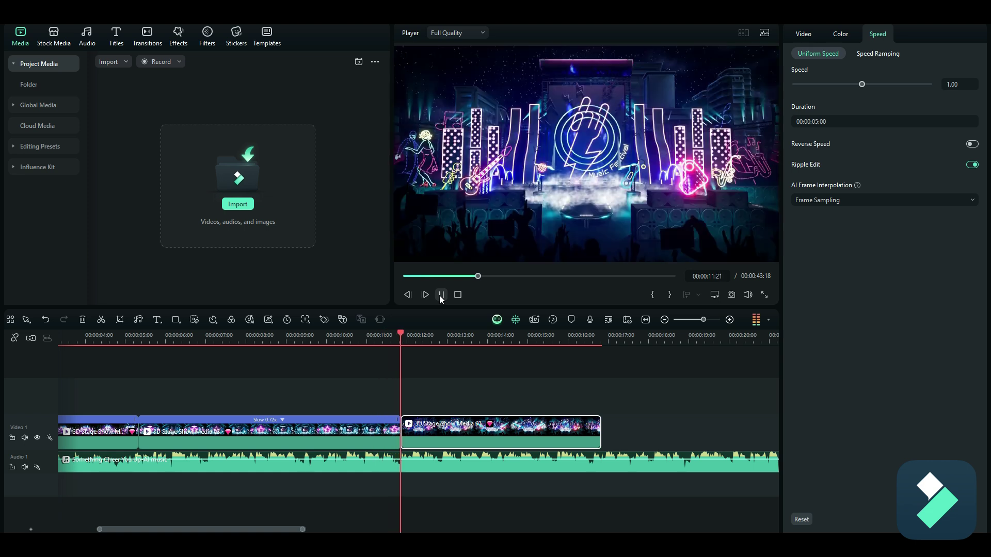
left_click(441, 295)
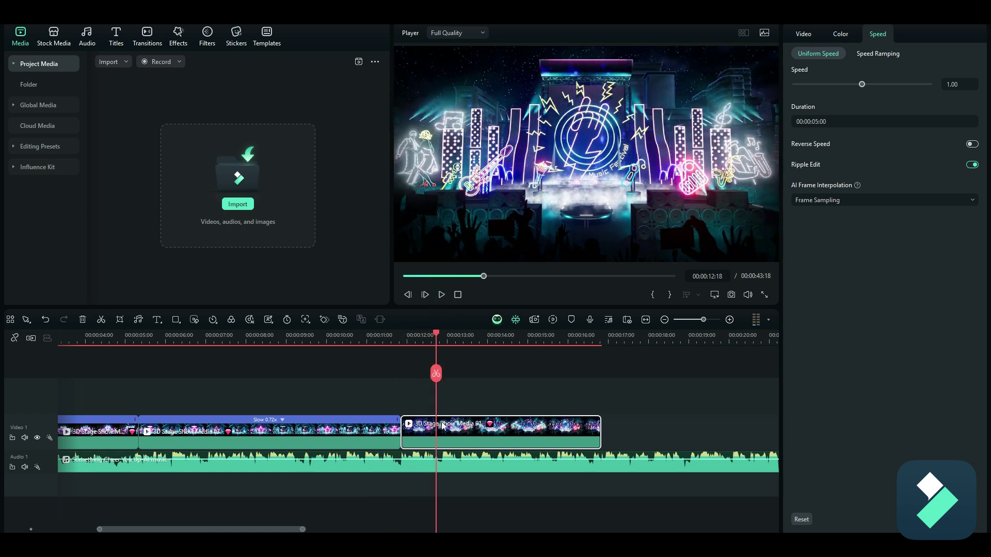
left_click(373, 335)
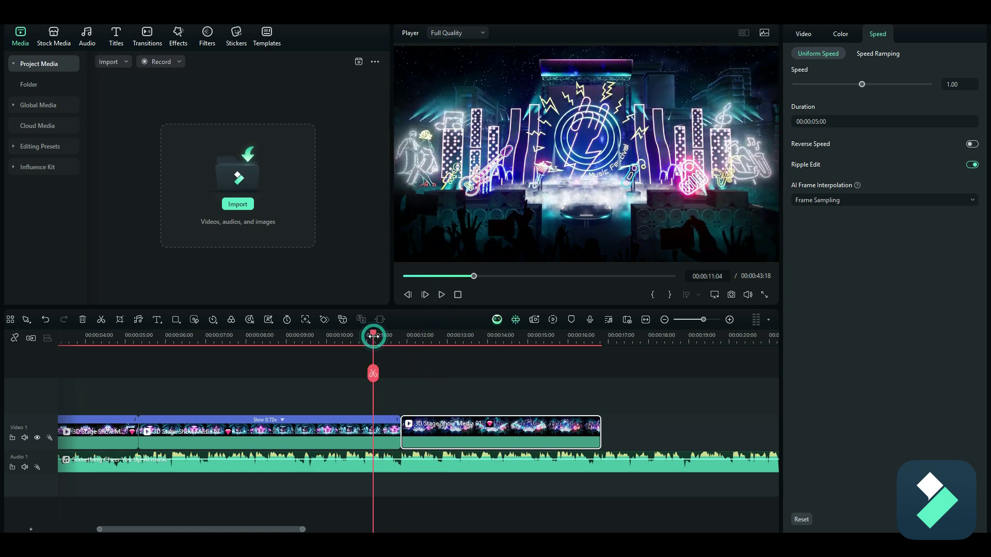
left_click(442, 295)
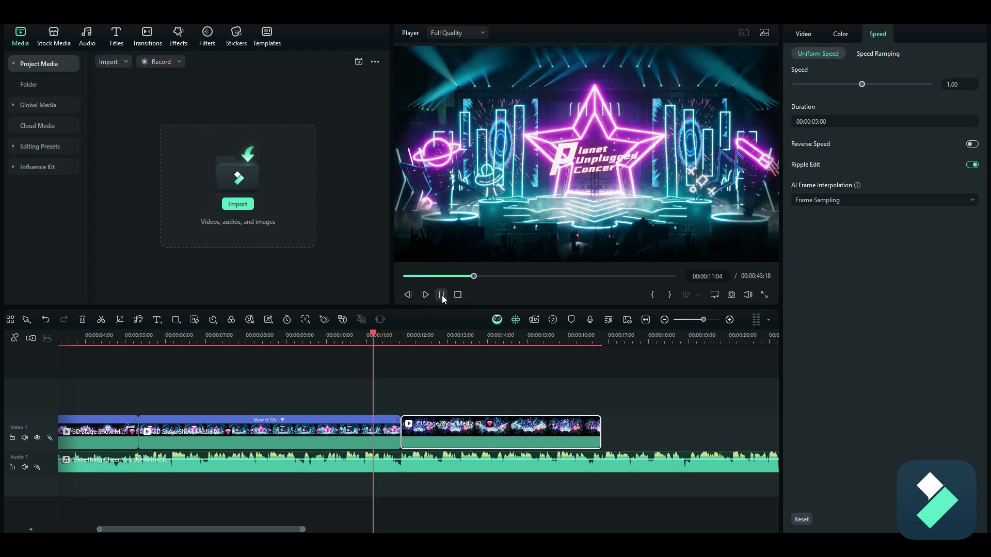
left_click(442, 295)
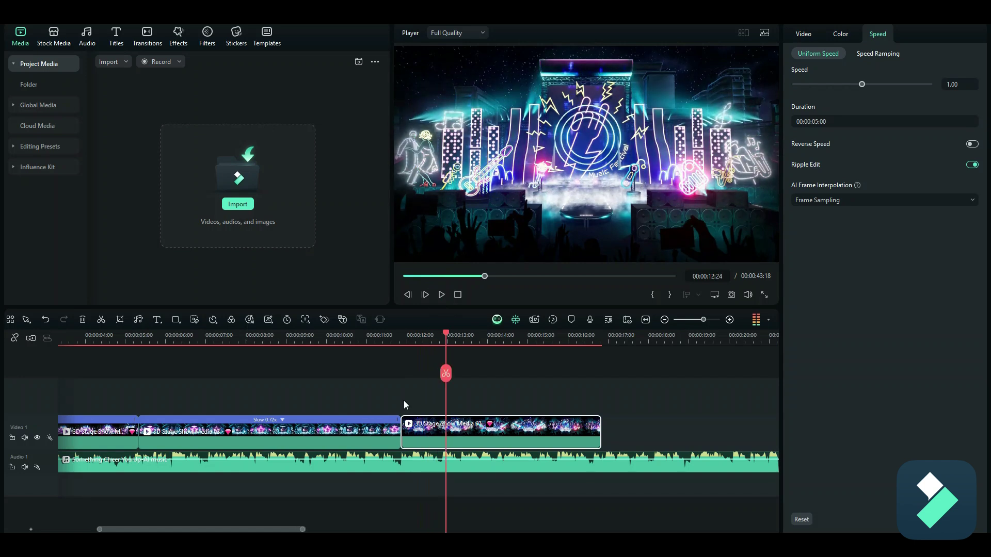
Speed up the third clip to about 1.02x and snap 3D Stage Show Media 02 after it
left_click_drag(293, 529, 388, 529)
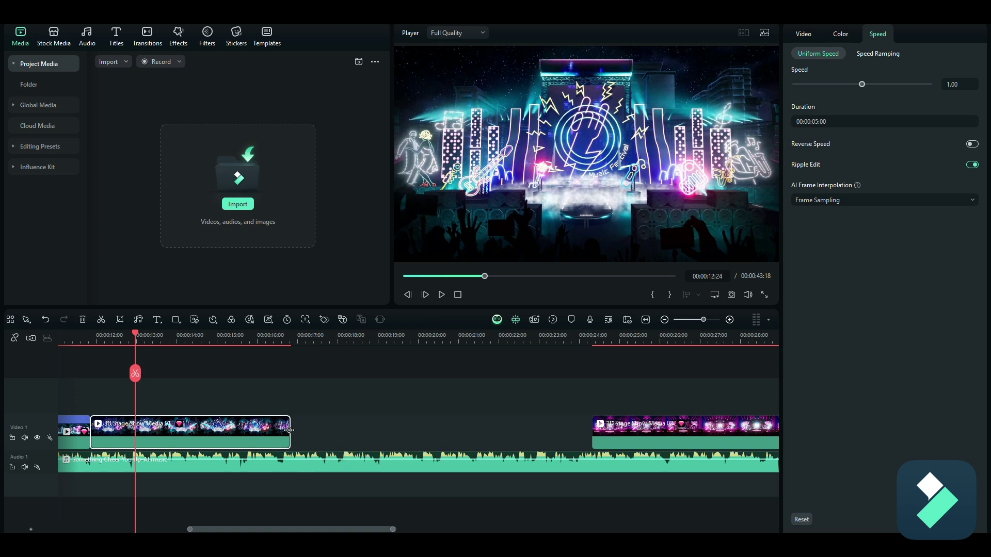
left_click_drag(289, 429, 284, 430)
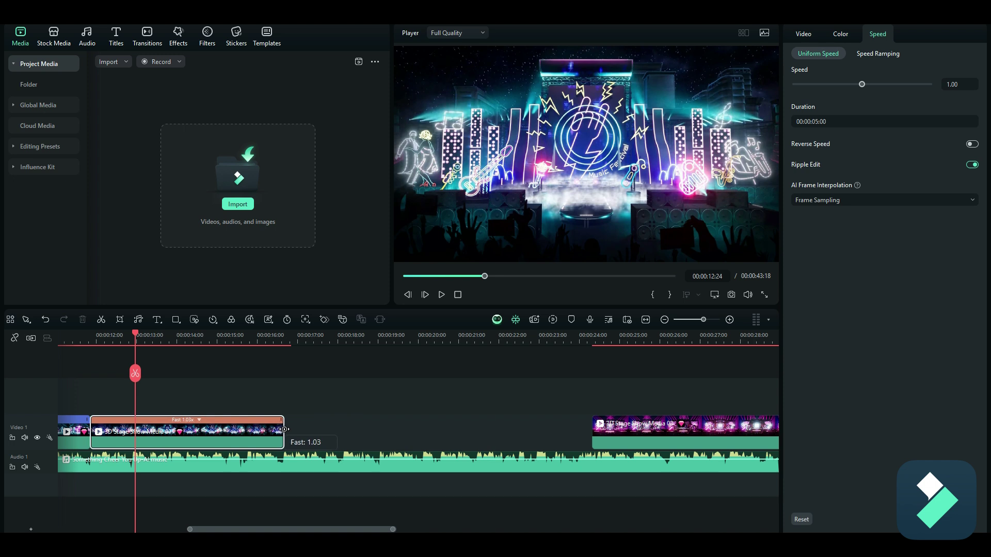
left_click_drag(659, 434, 341, 427)
Play back the third cut starting from the 16-second mark
left_click(257, 338)
left_click(441, 295)
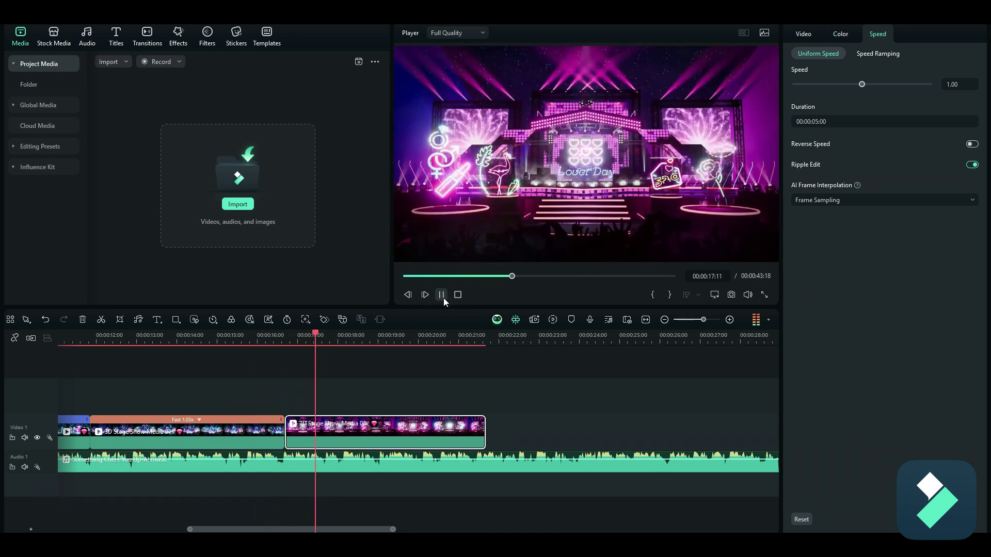
left_click(442, 295)
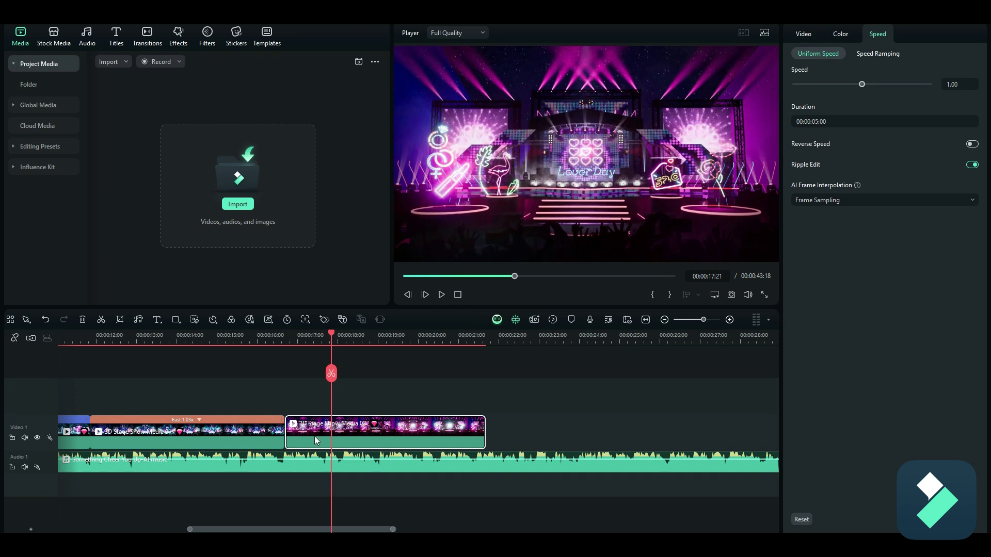
Speed the fourth clip up to Fast 1.04x so it ends near 21 seconds
left_click_drag(348, 524, 401, 527)
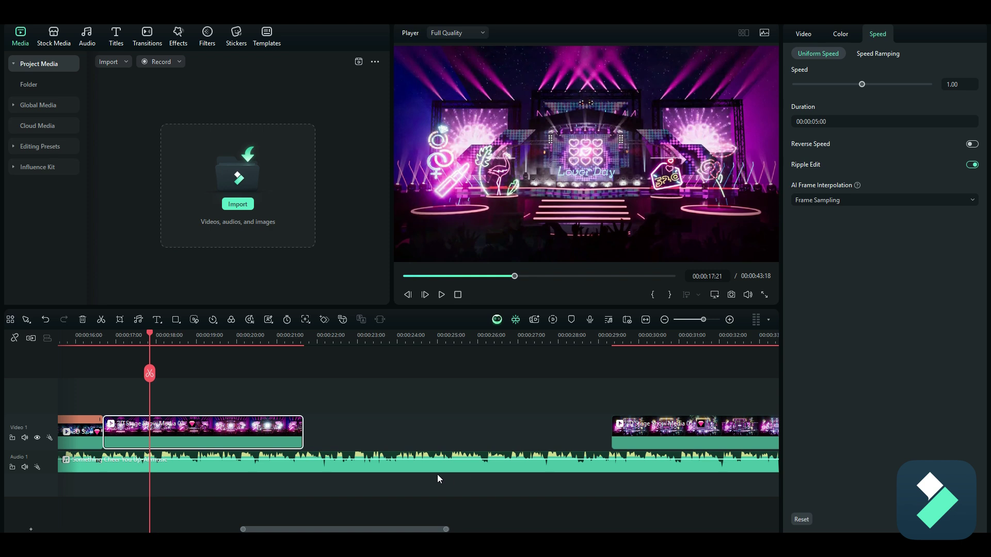
left_click(301, 431, "ctrl")
left_click(301, 433)
left_click_drag(302, 437, 295, 436)
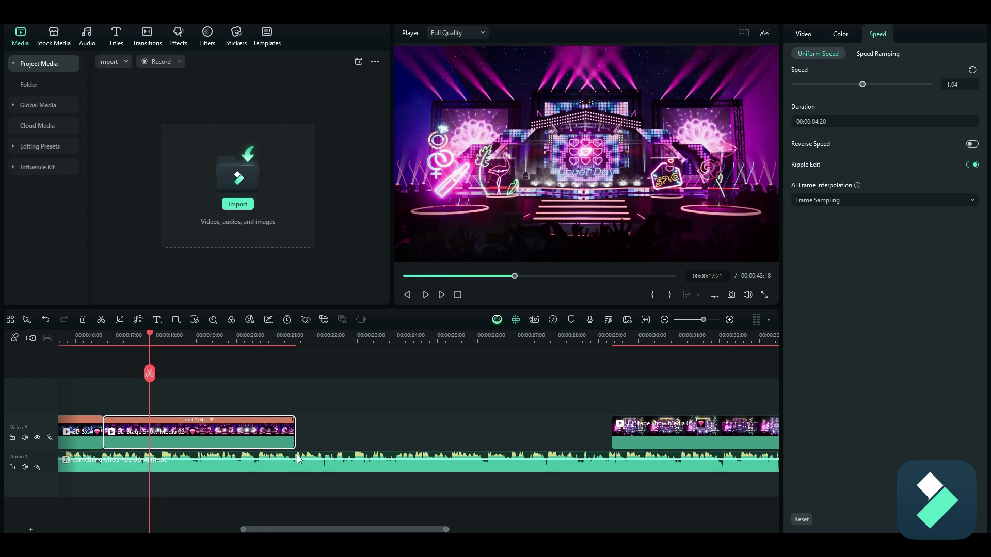
Snap 3D Stage Show Media 05 after the fourth clip and play from about 20 seconds
left_click_drag(642, 433, 328, 434)
left_click(274, 340)
left_click(439, 295)
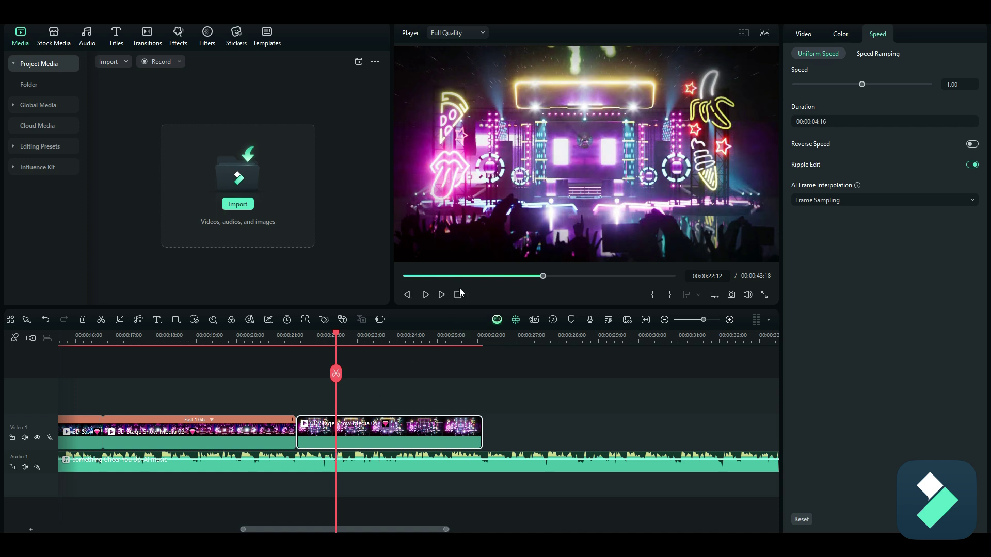
left_click(441, 295)
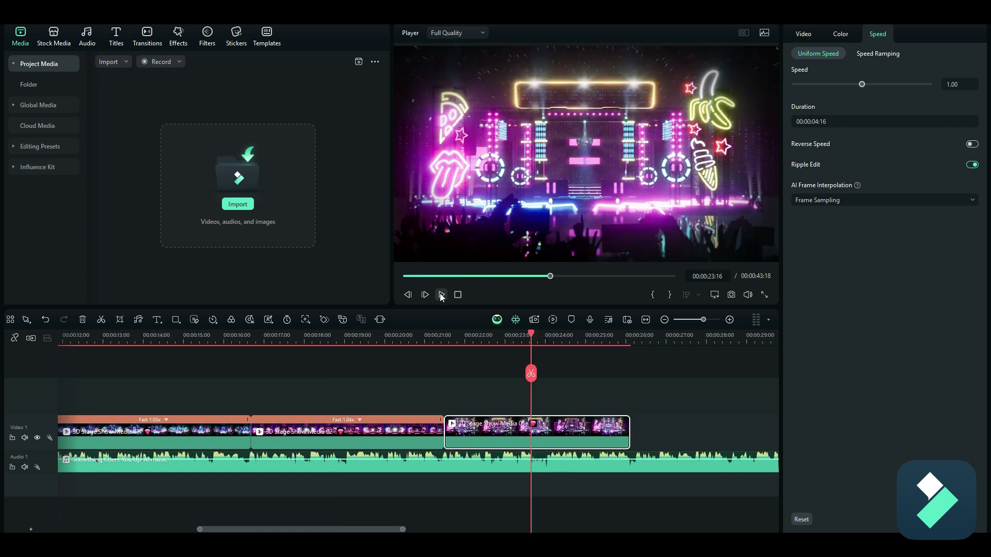